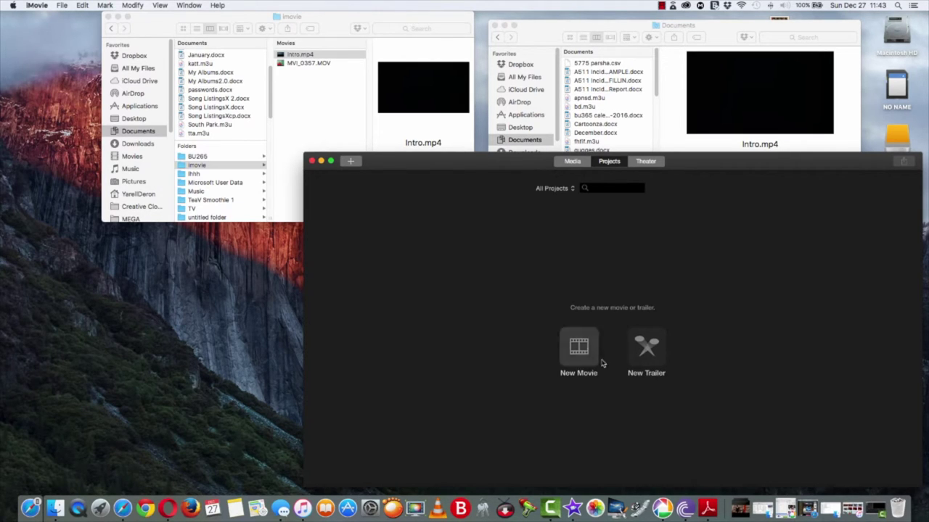
Start a new movie from the Projects browser to bring up the theme chooser.
click(579, 361)
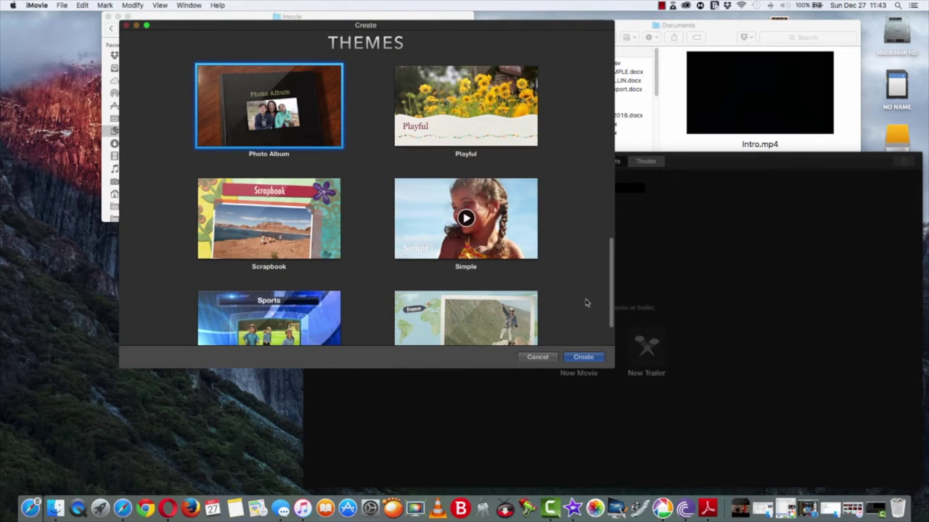
Create a new movie with the Neon theme and name it 'SOS'.
click(536, 357)
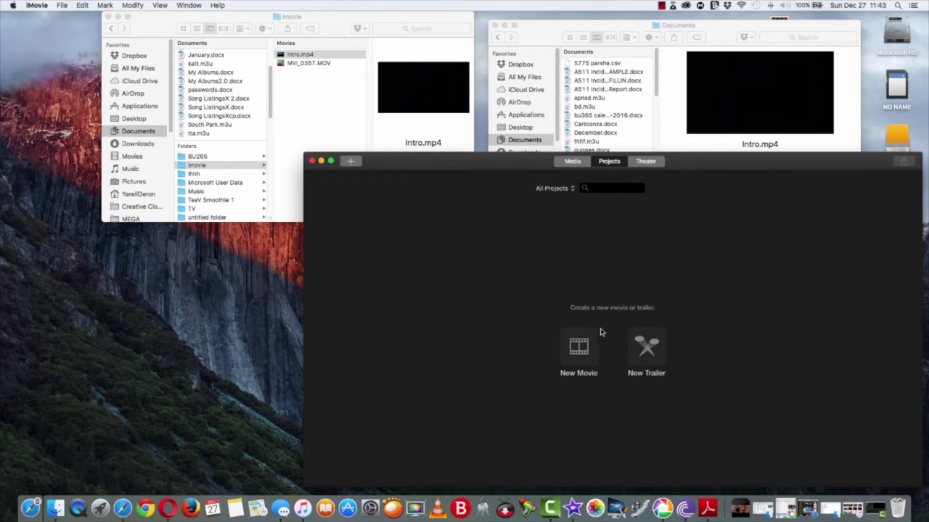
click(575, 357)
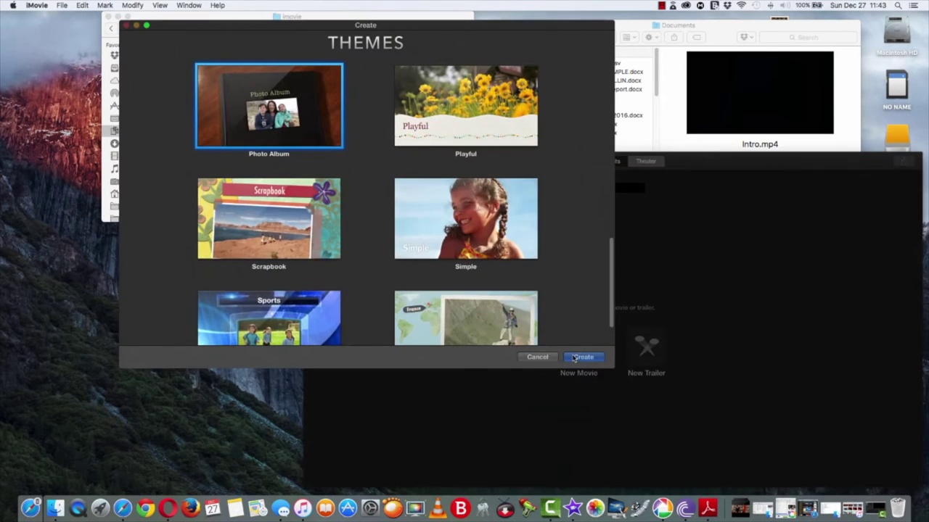
scroll(548, 306, up, 15)
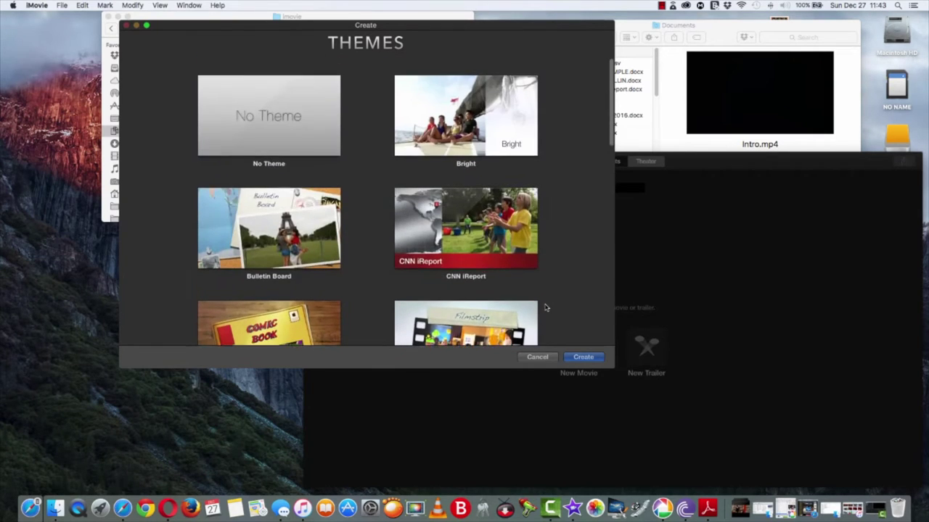
scroll(405, 201, down, 6)
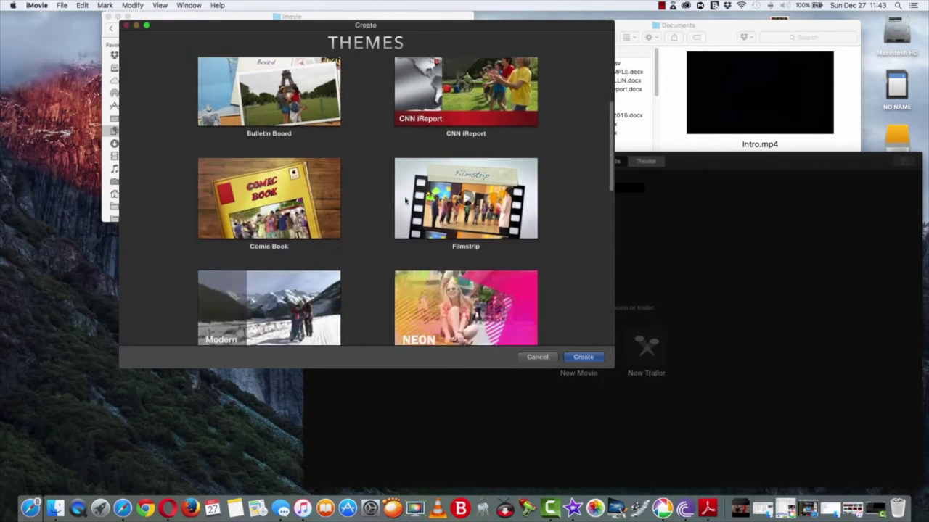
scroll(385, 238, down, 3)
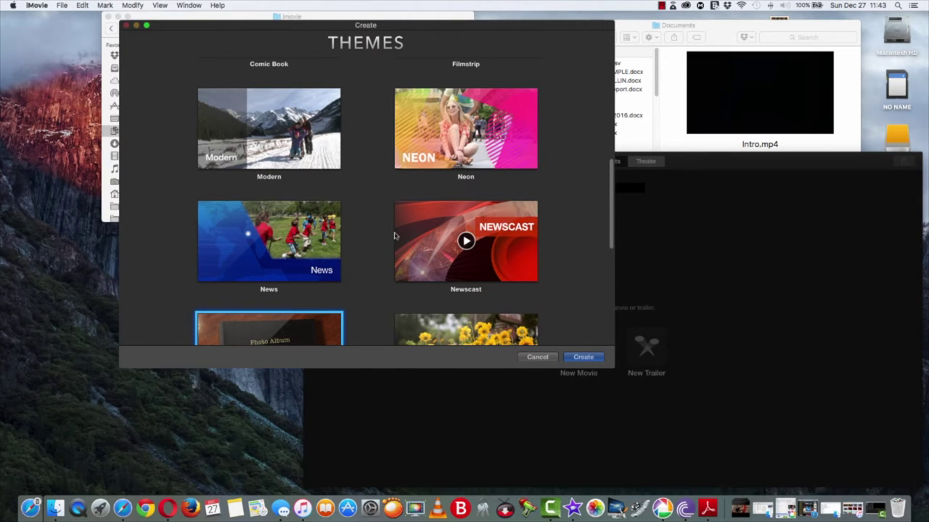
click(420, 132)
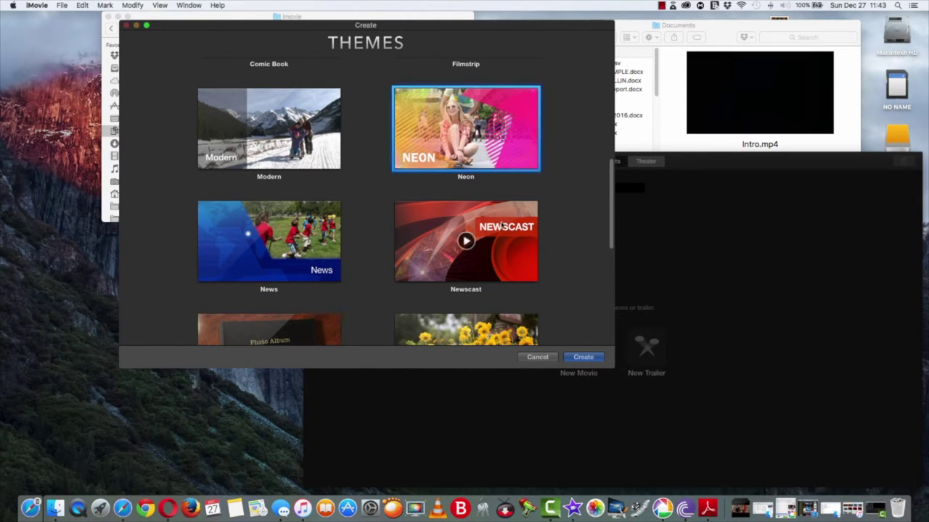
click(583, 357)
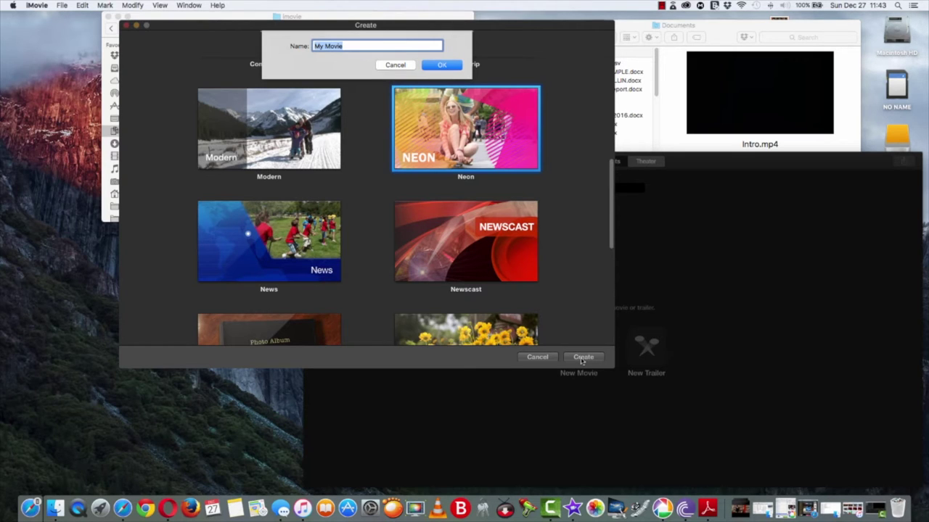
text(SOS)
click(440, 66)
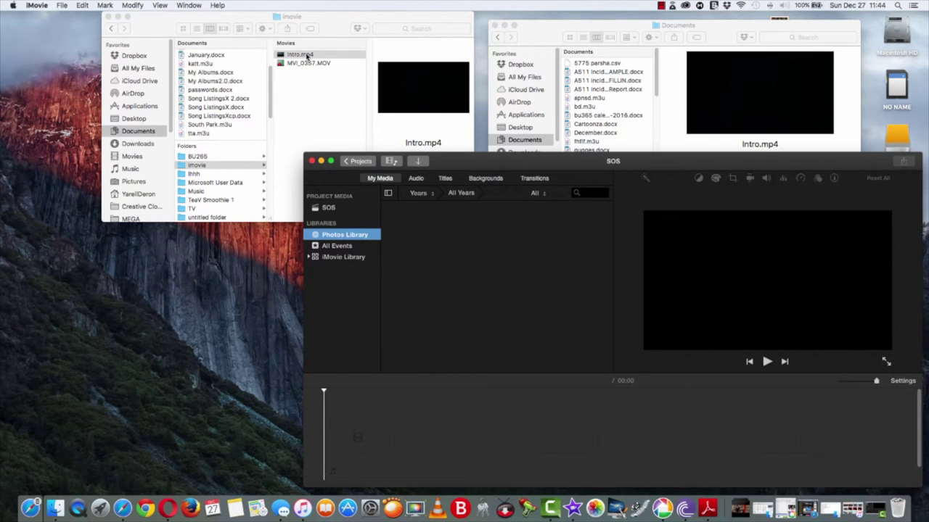
Drag Intro.mp4 from Finder onto the empty SOS timeline.
click(306, 57)
key(Return)
key(Return)
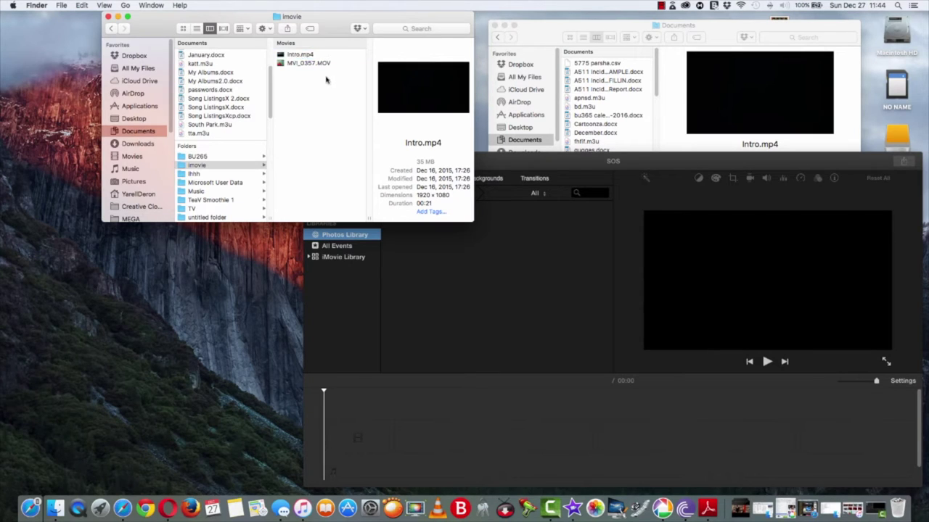
click(293, 57)
drag(290, 58, 355, 436)
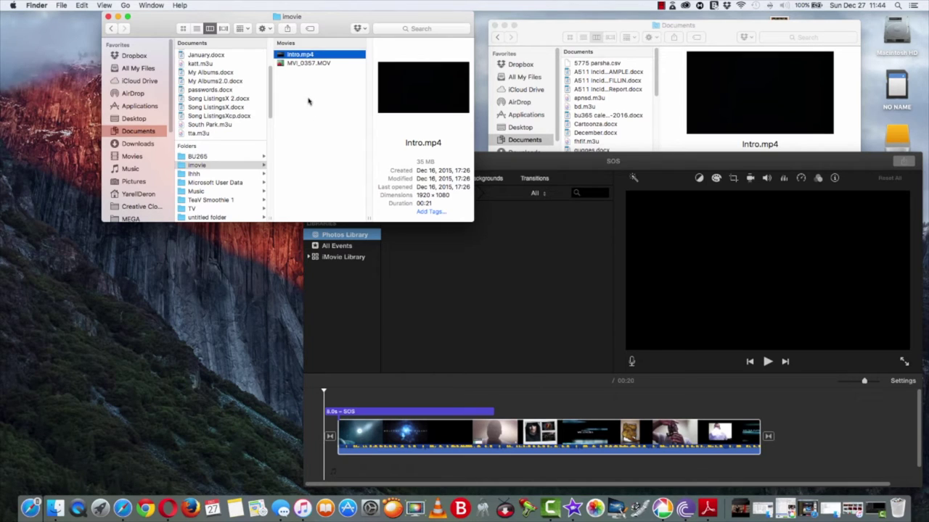
click(298, 63)
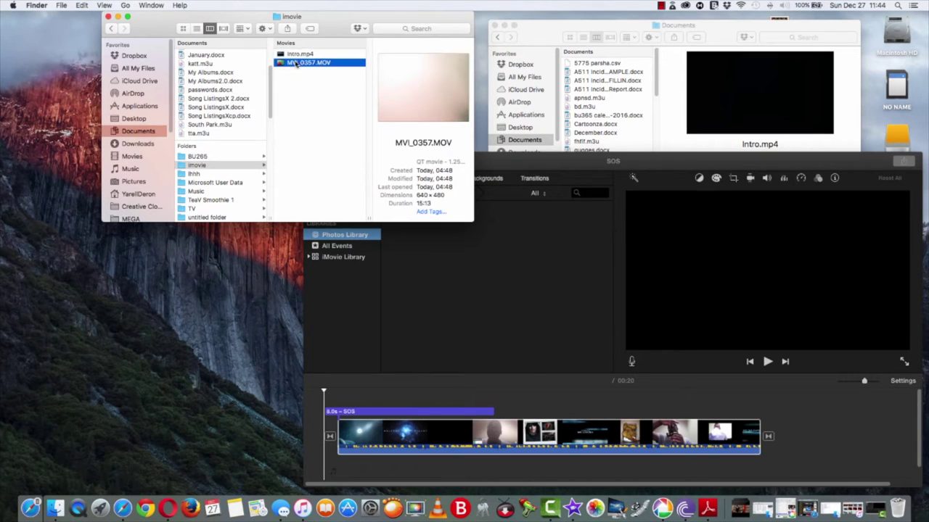
Drag MVI_0357.MOV from Finder onto the timeline right after the intro clip.
drag(298, 63, 813, 437)
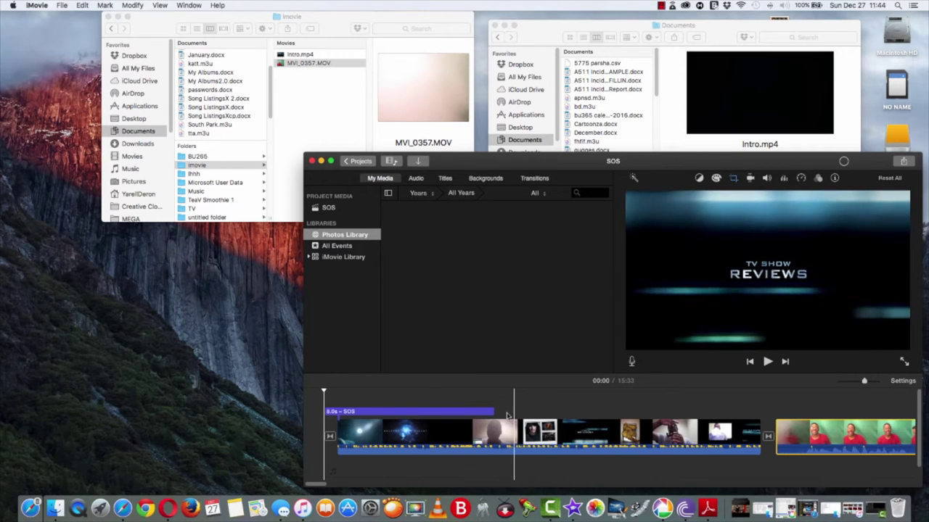
Move the SOS title over the MVI_0357.MOV clip and turn off automatic content.
click(356, 410)
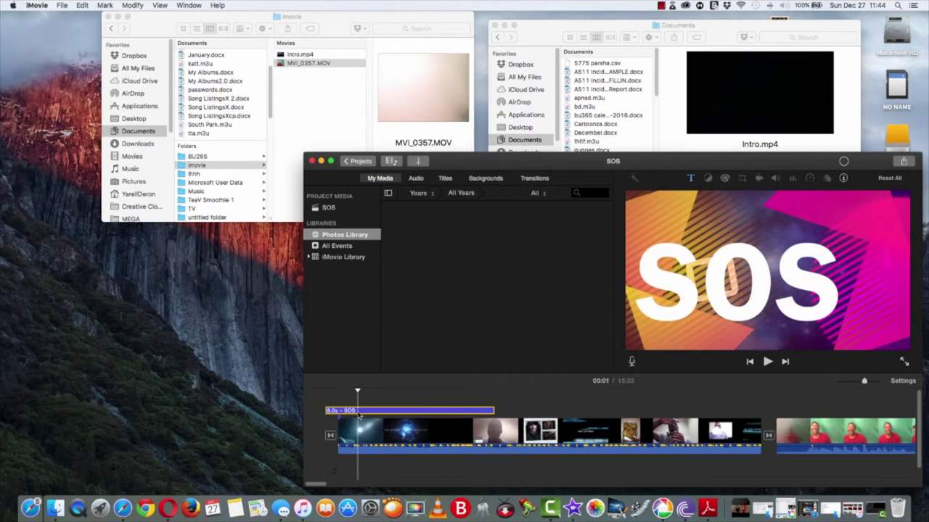
drag(380, 412, 779, 412)
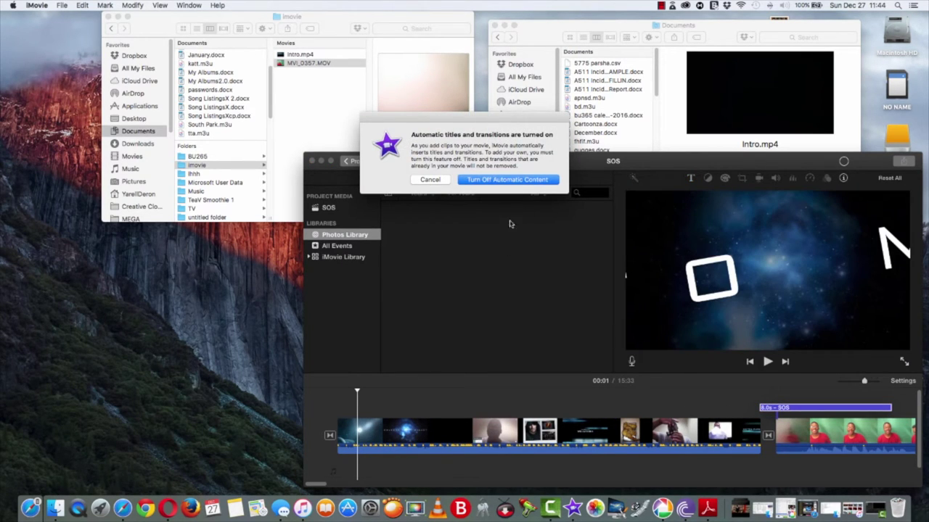
click(533, 180)
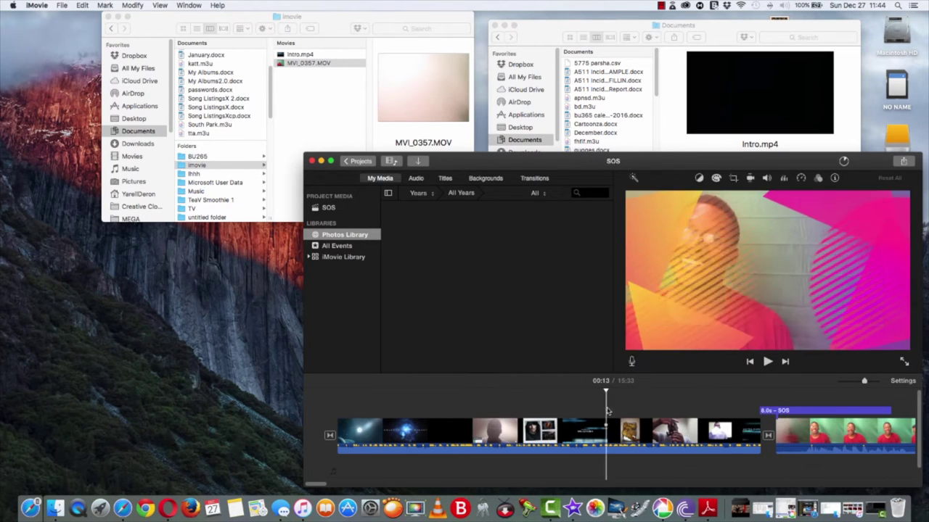
scroll(614, 390, up, 5)
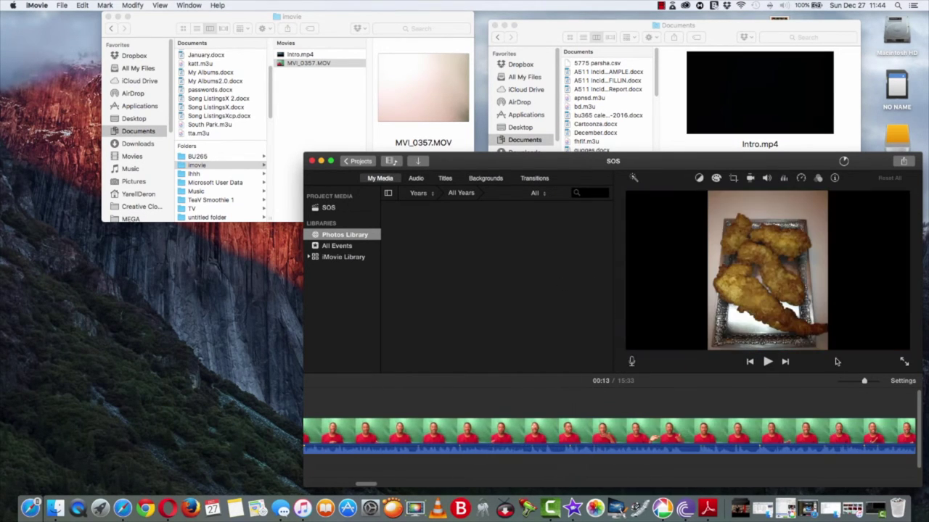
Delete the closing 'Directed by' title at the end of the green-screen clip.
drag(865, 383, 846, 385)
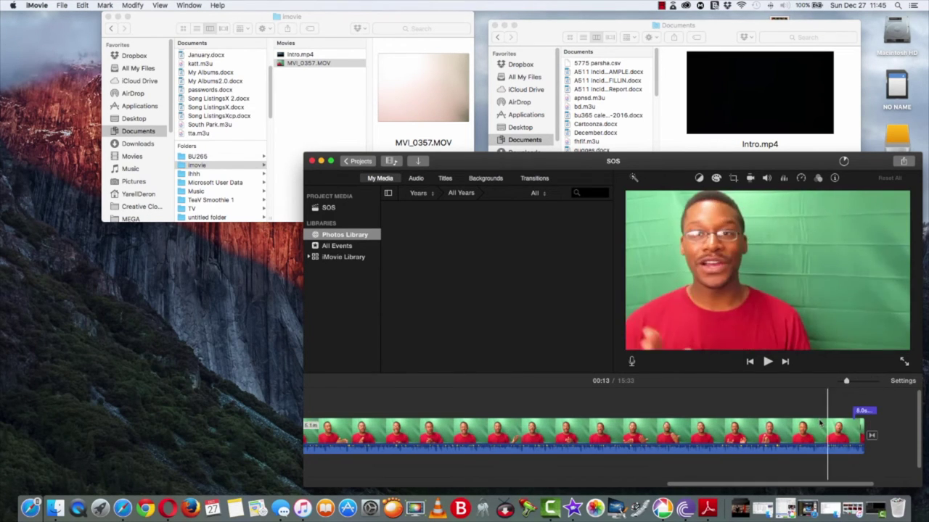
click(864, 411)
right_click(864, 411)
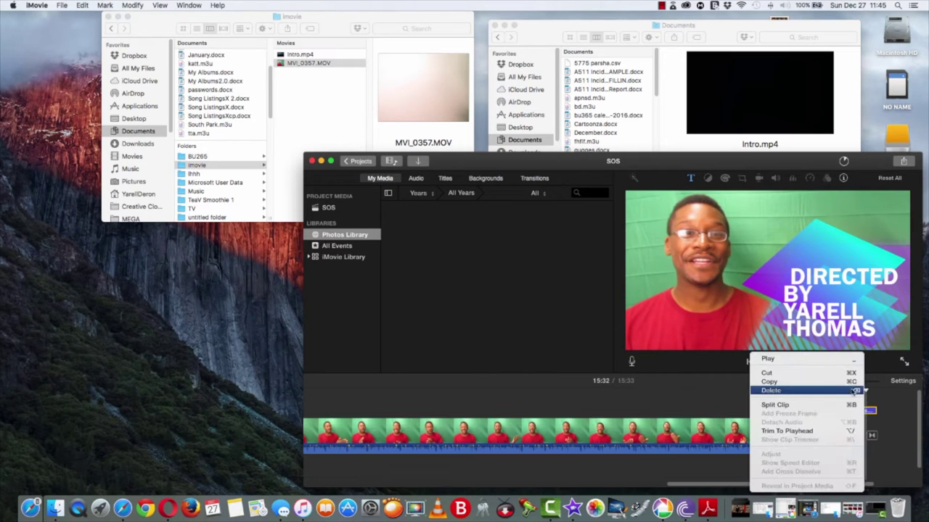
click(814, 390)
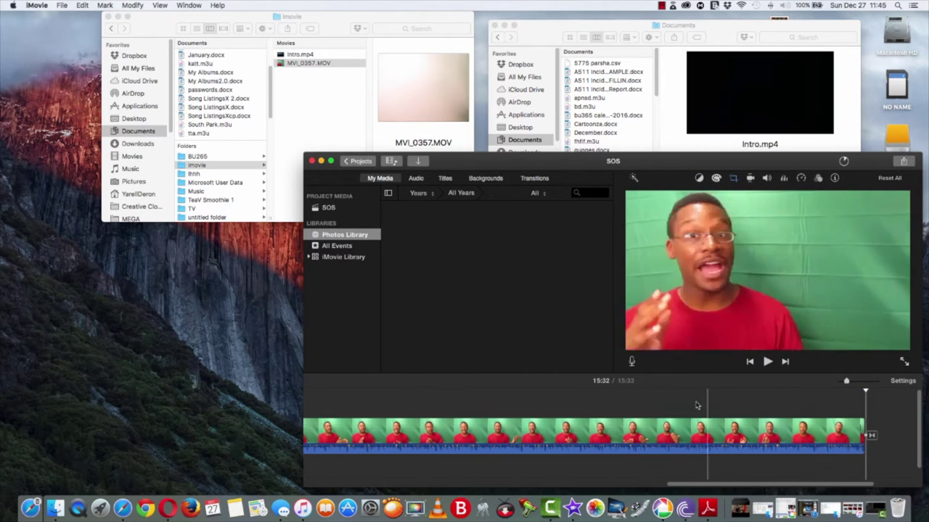
scroll(755, 403, left, 15)
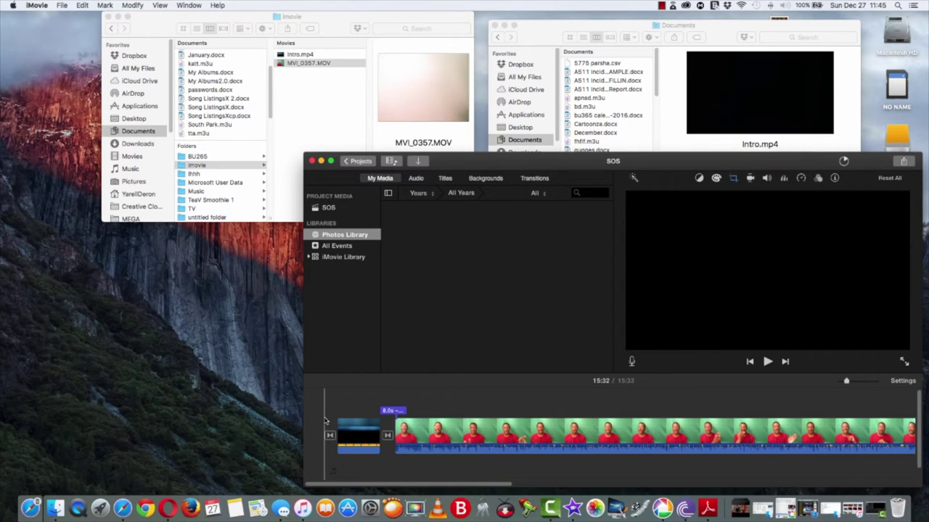
click(326, 420)
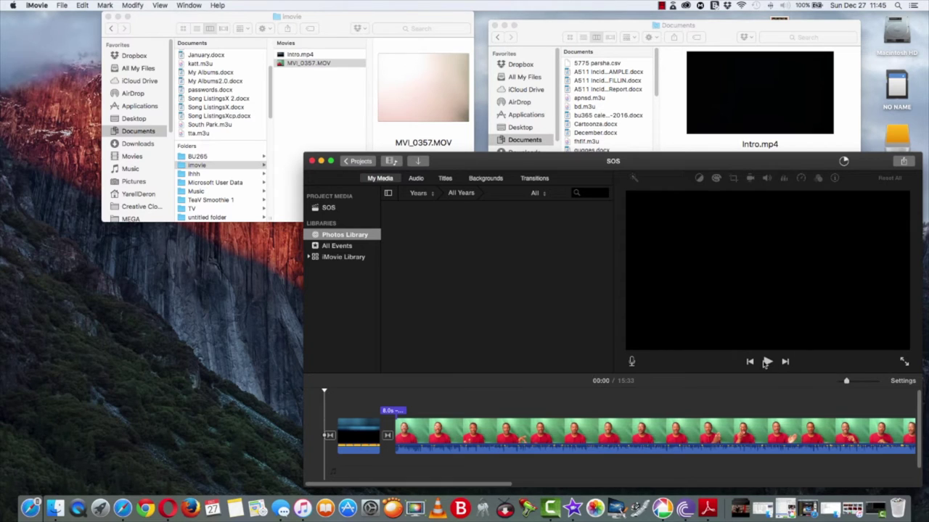
Play back the 15:33 SOS movie from the start, then scroll to its end.
click(767, 361)
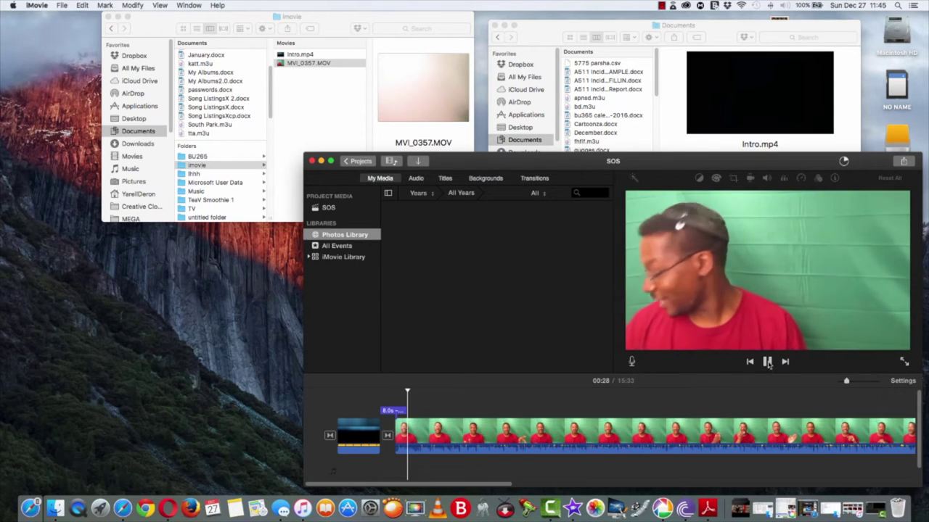
click(767, 361)
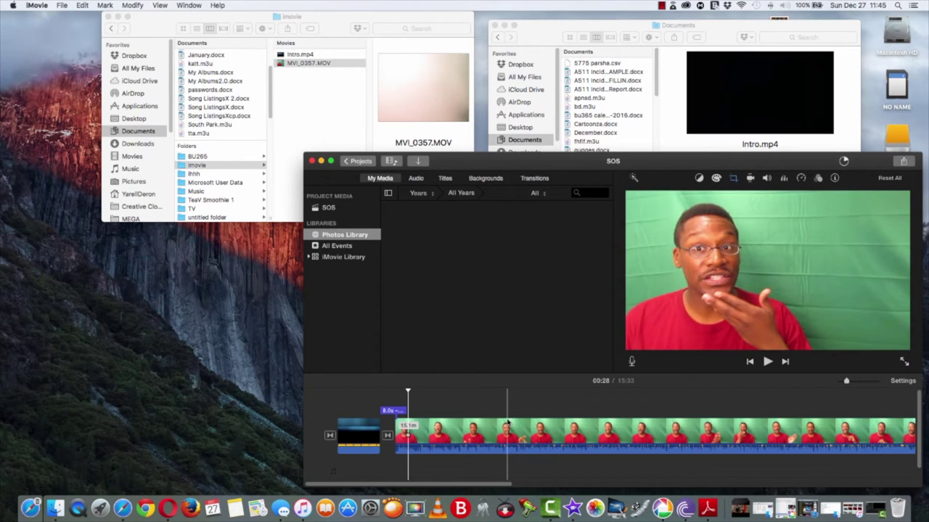
scroll(503, 417, right, 3)
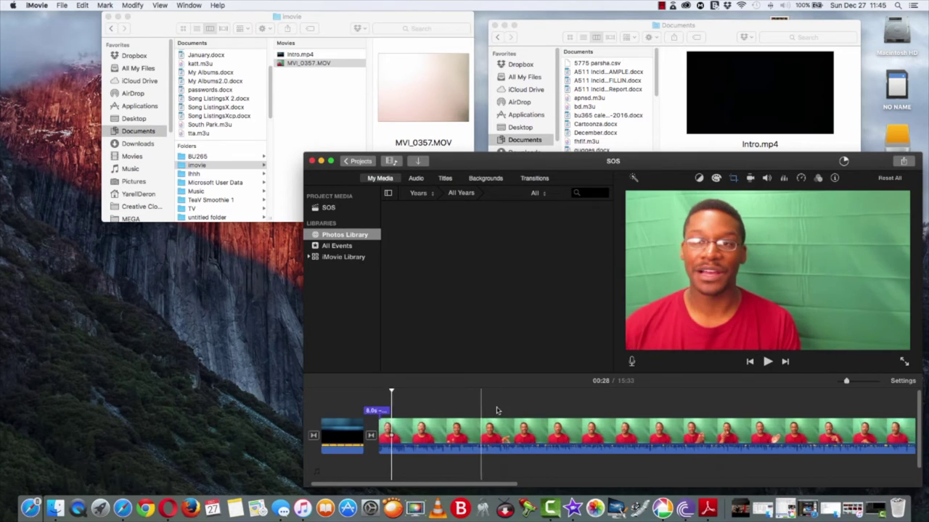
scroll(497, 411, right, 5)
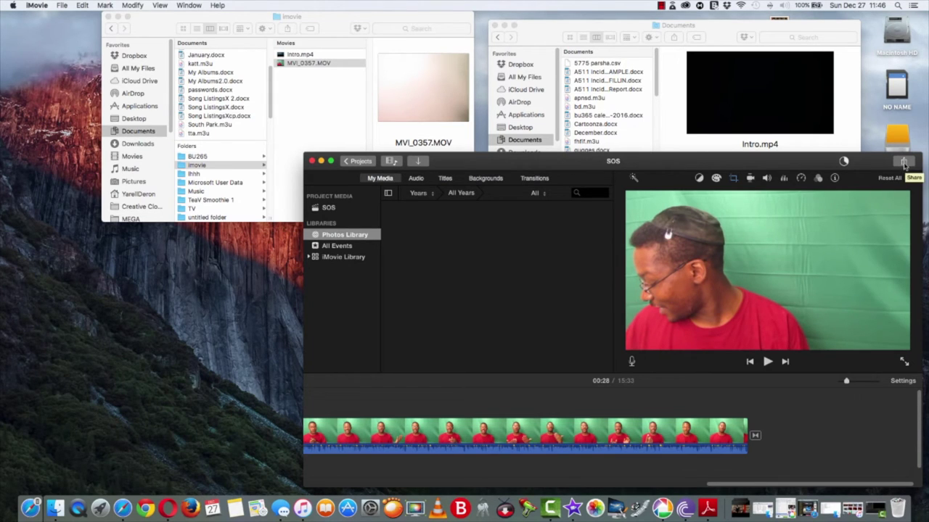
Review the File export settings for SOS (1080p, High quality) and cancel without exporting.
click(905, 163)
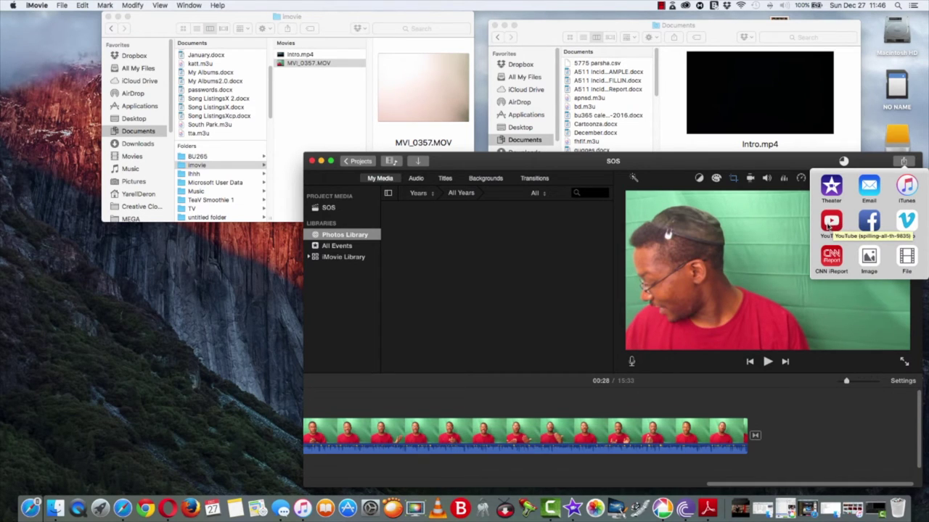
click(907, 258)
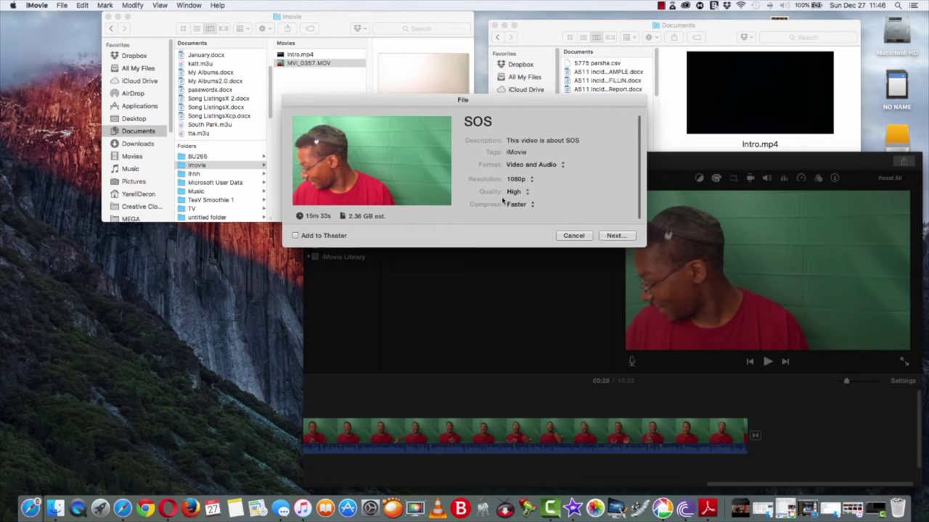
click(579, 239)
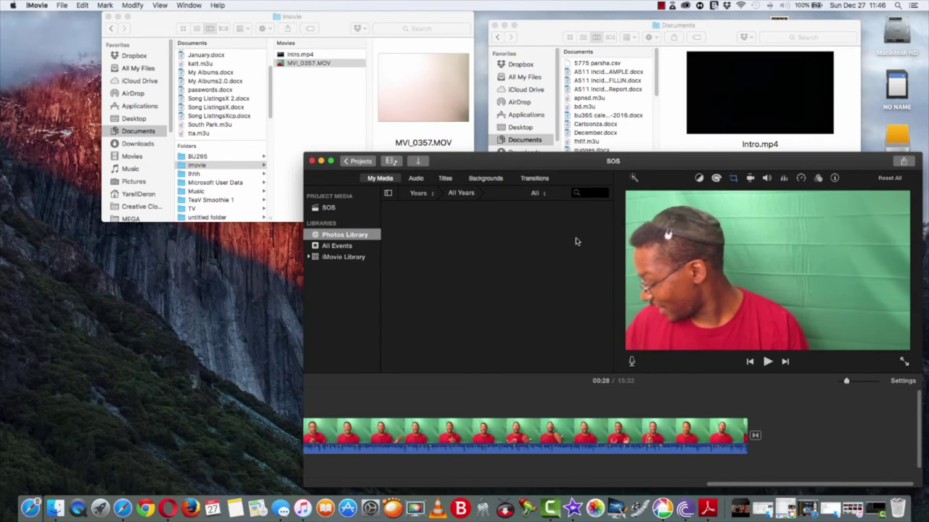
Stop the screen recording from the menu bar.
click(662, 6)
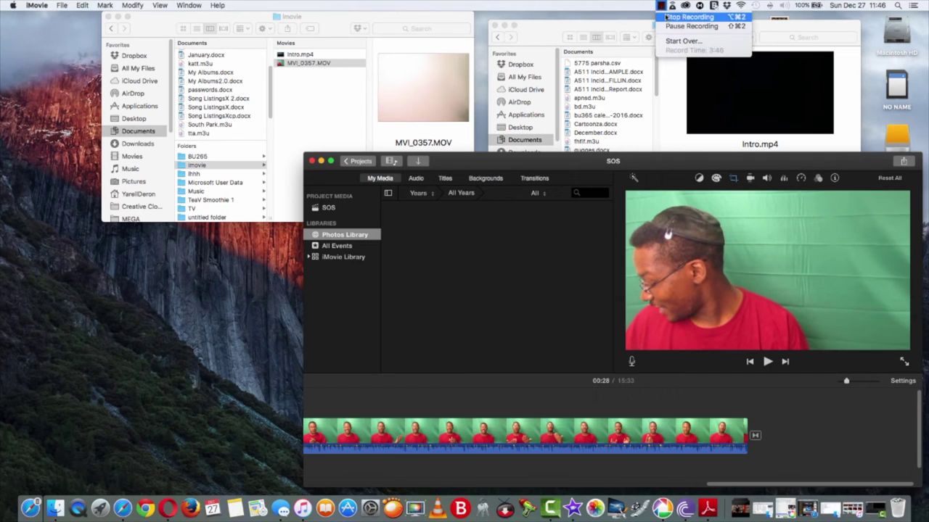
click(675, 16)
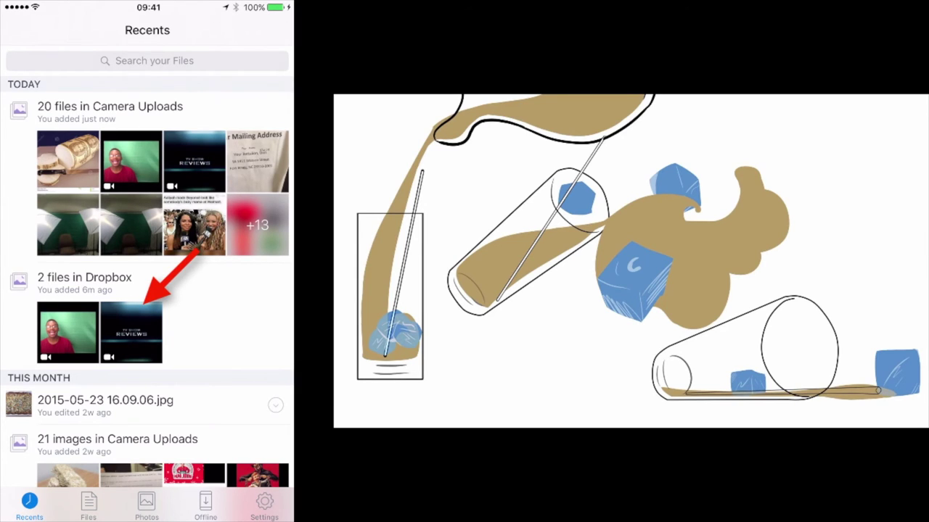
Save the green-screen video from the two Dropbox files to the phone, then switch to iMovie.
click(84, 277)
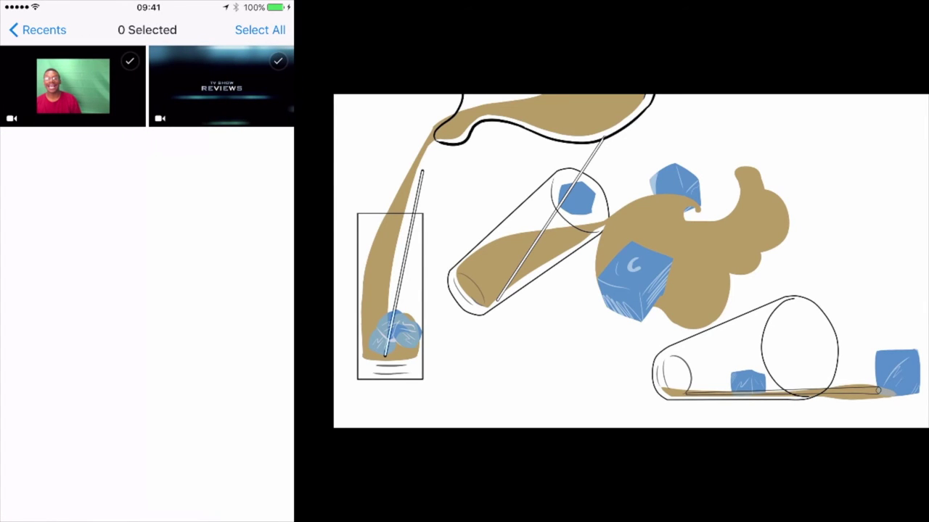
click(73, 85)
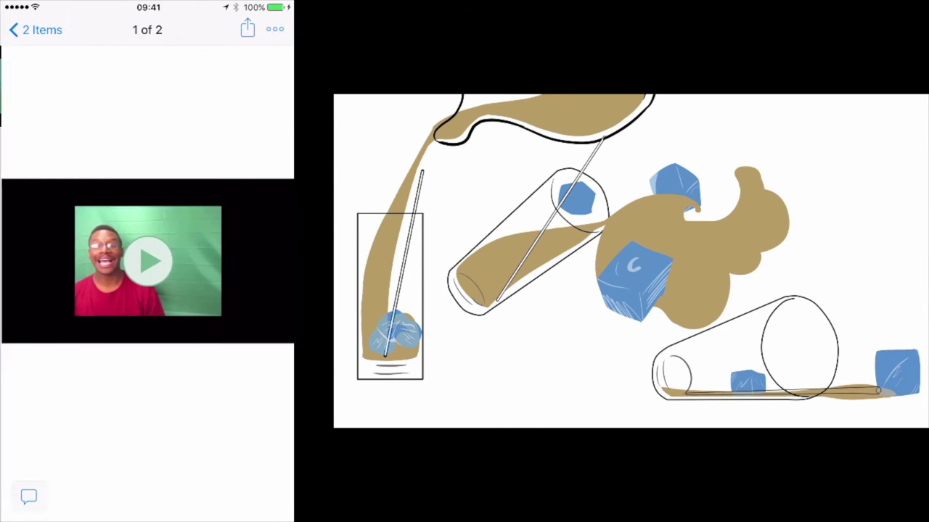
click(36, 30)
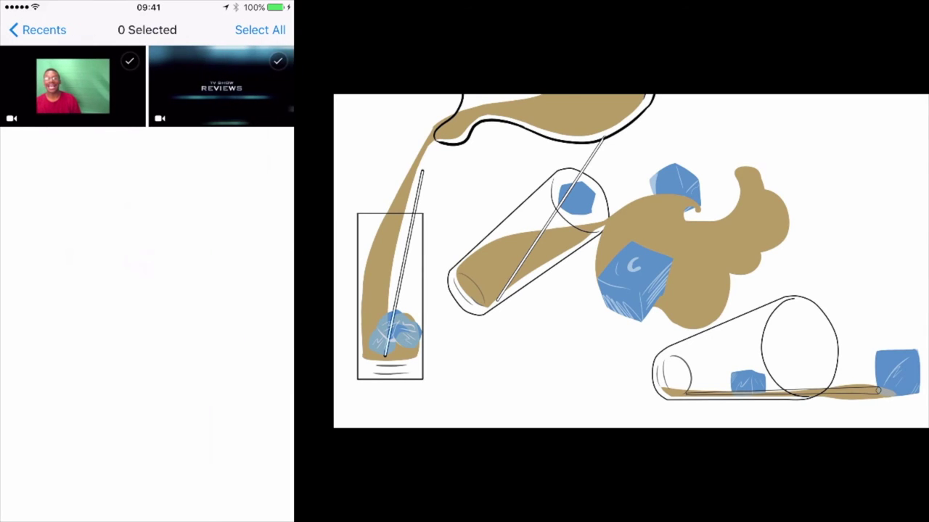
click(72, 85)
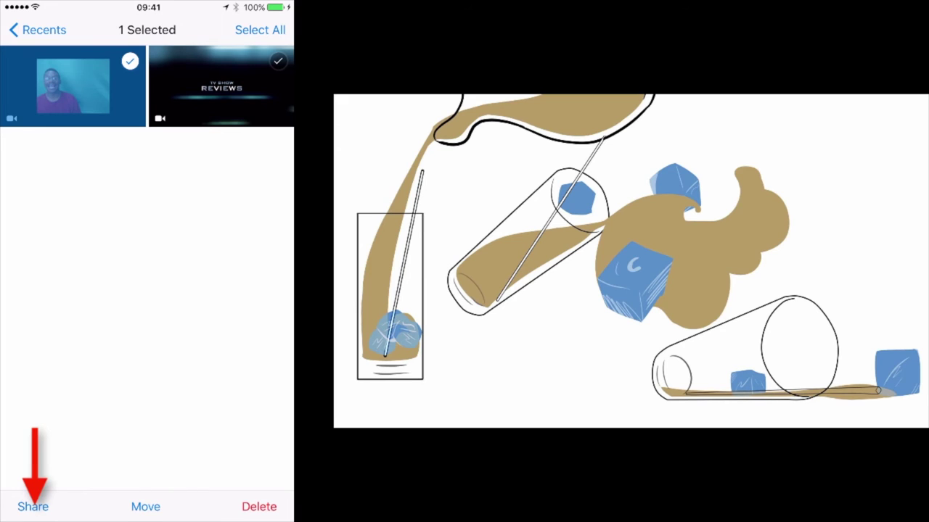
click(32, 506)
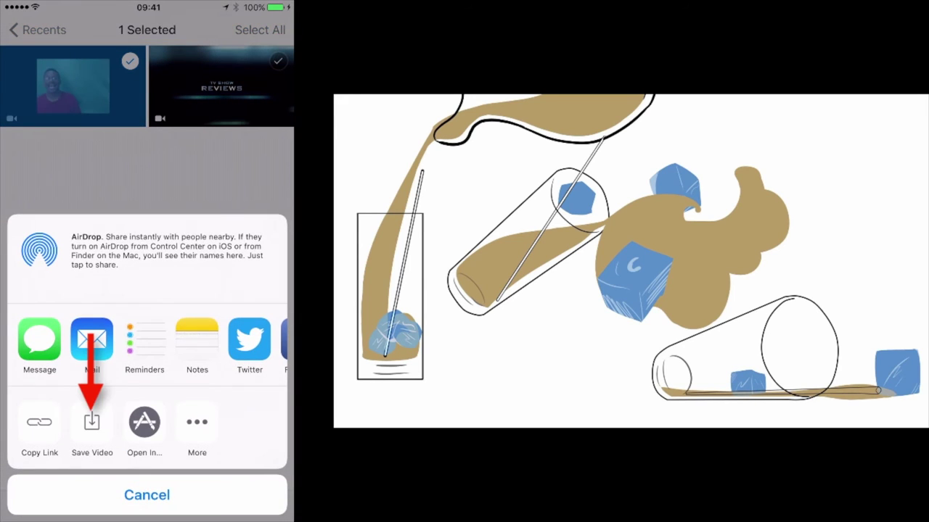
click(147, 495)
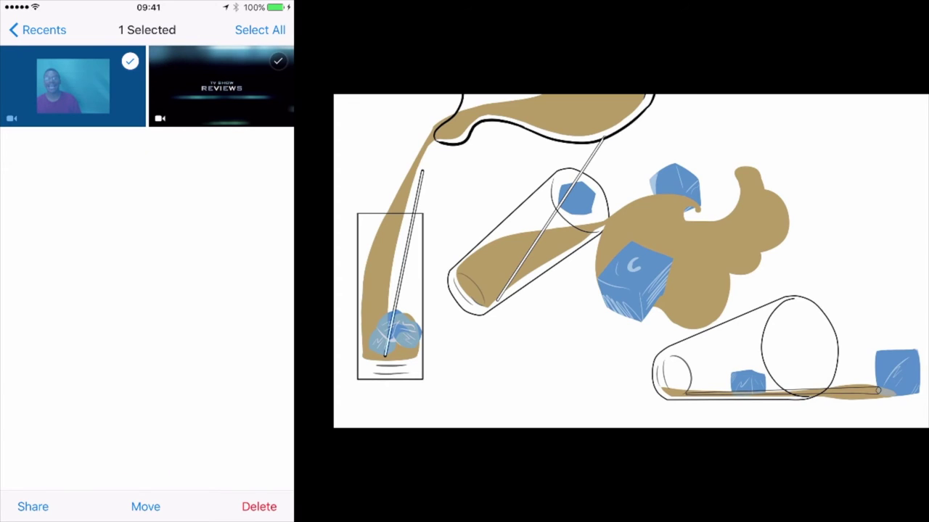
key(super)
key(super)
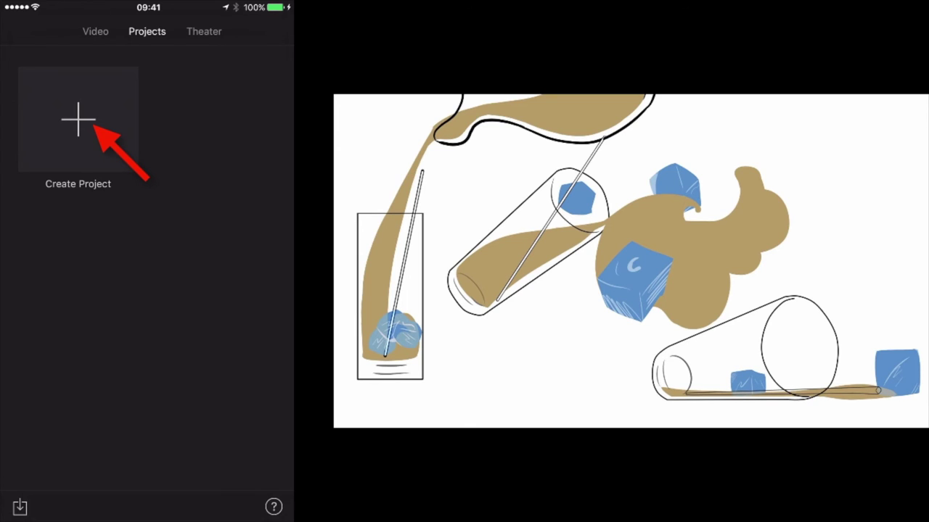
Create a new Movie project with the Playful theme and browse its media library.
click(78, 120)
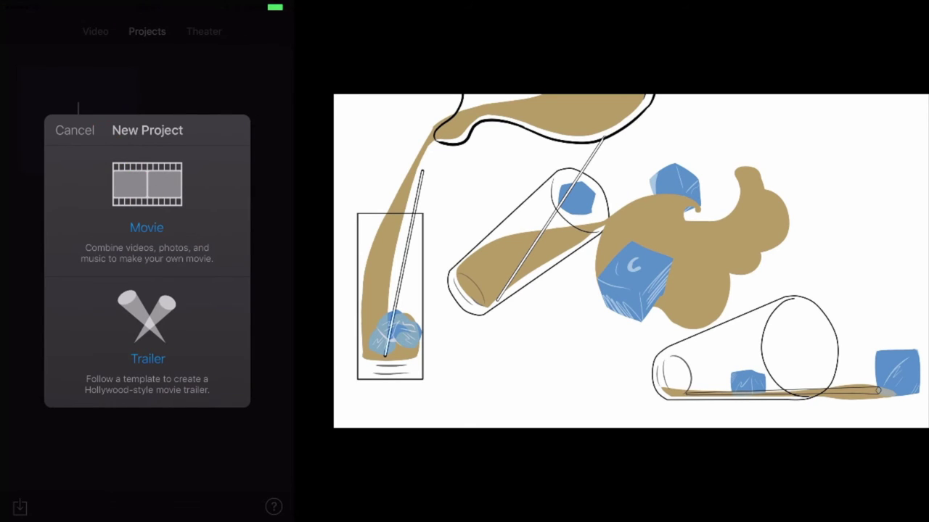
click(147, 196)
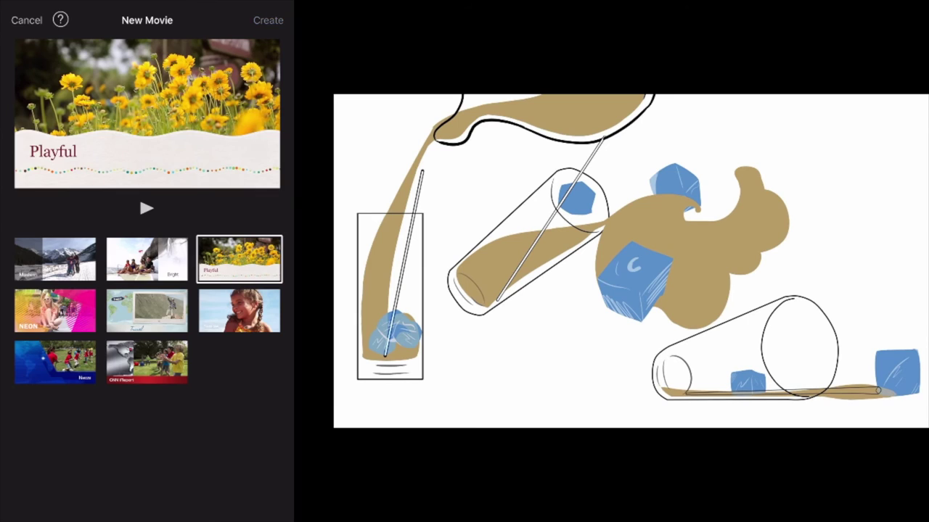
click(268, 19)
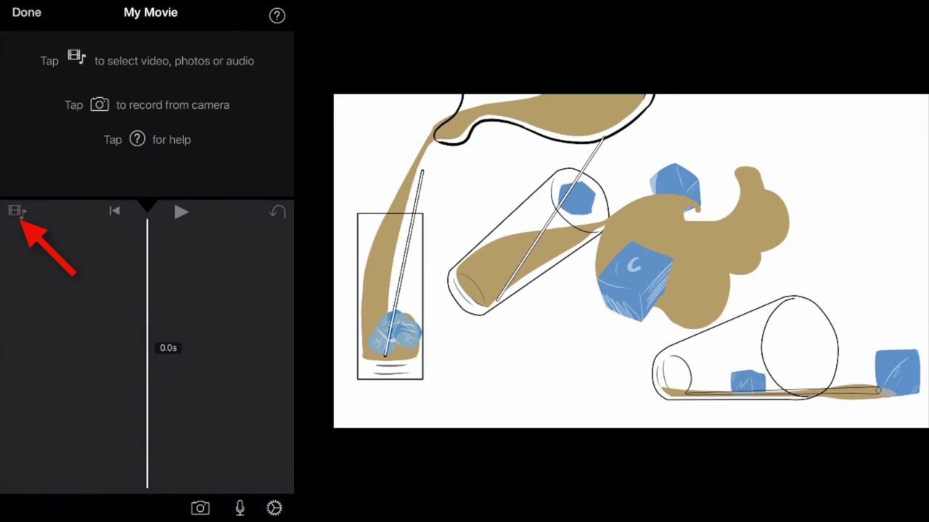
click(16, 211)
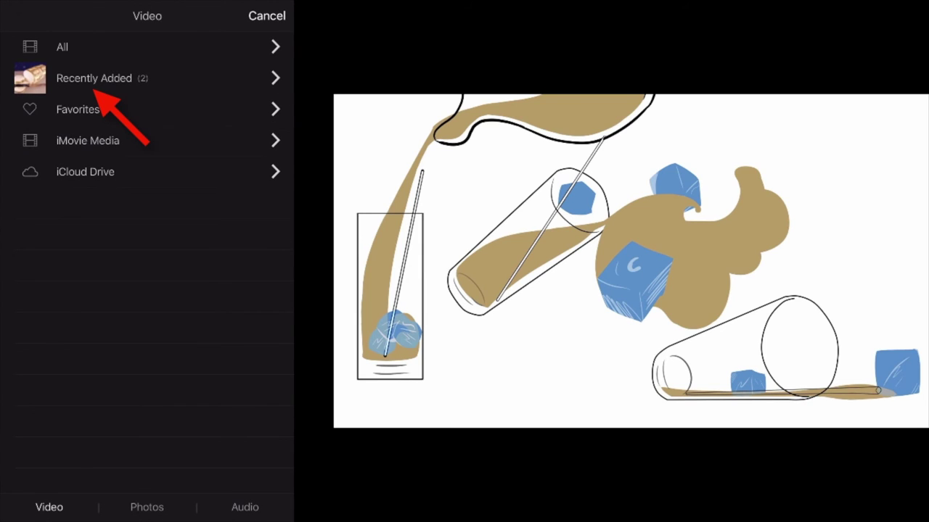
From Recently Added, add the Dec 16 intro clip, then the Today green-screen clip after it.
click(94, 78)
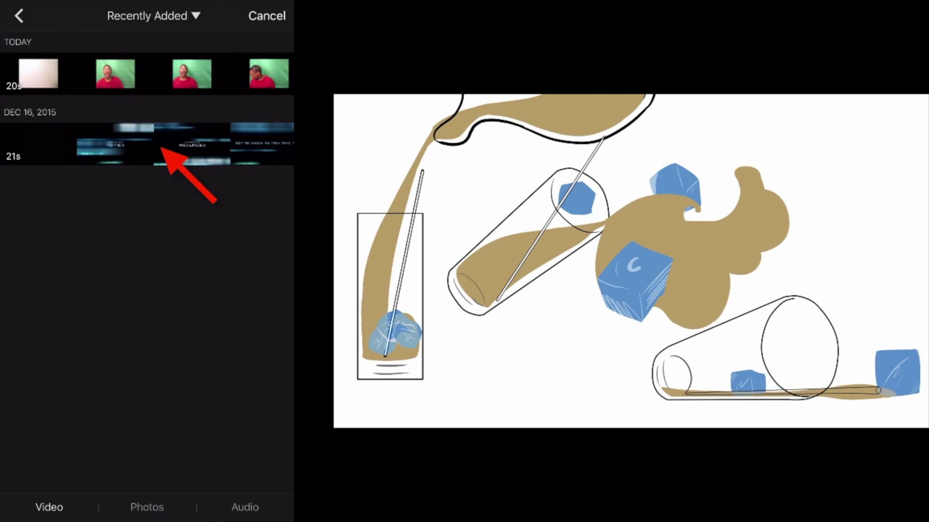
click(163, 149)
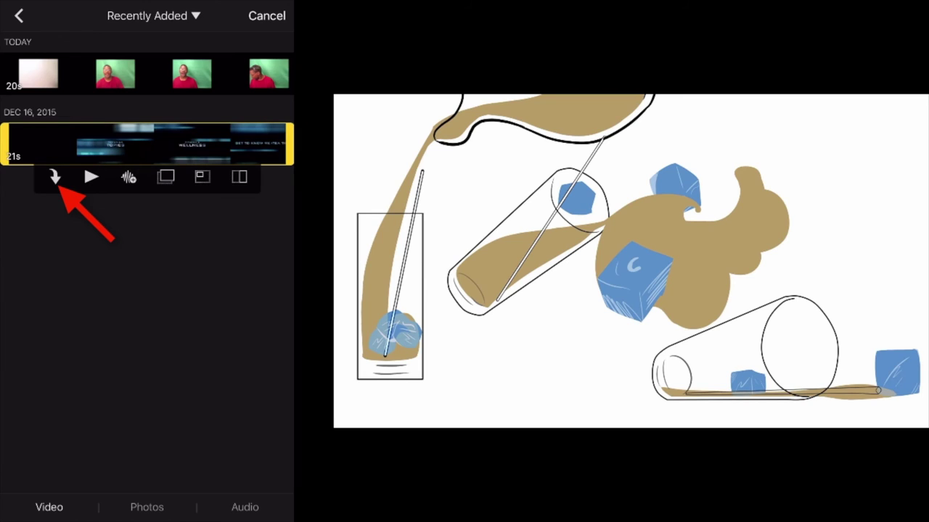
click(55, 177)
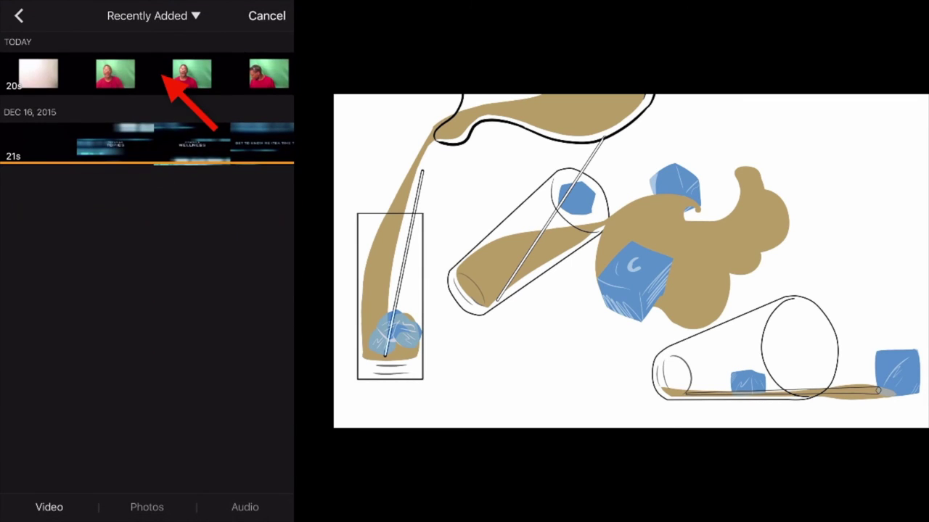
click(166, 76)
click(54, 107)
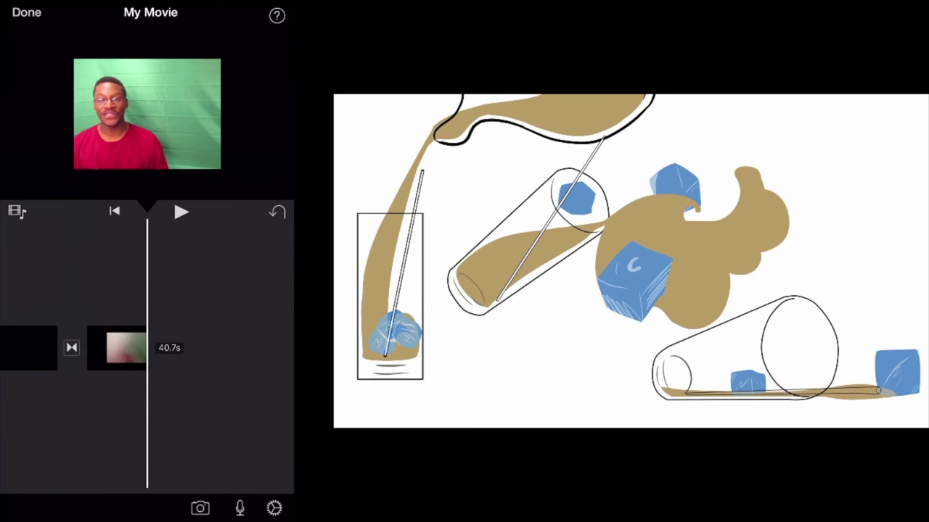
scroll(148, 349, left, 5)
scroll(147, 348, right, 5)
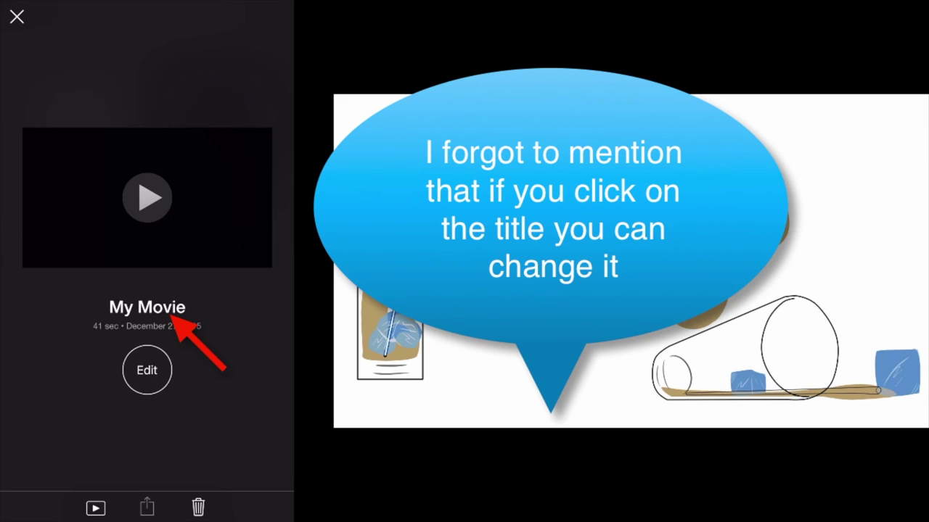
Bring up the share sheet for My Movie from the project page.
click(147, 506)
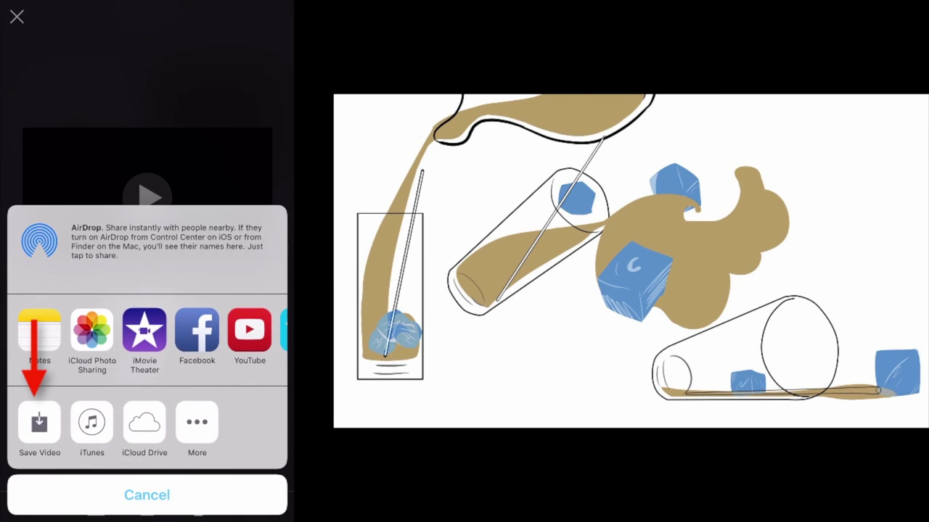